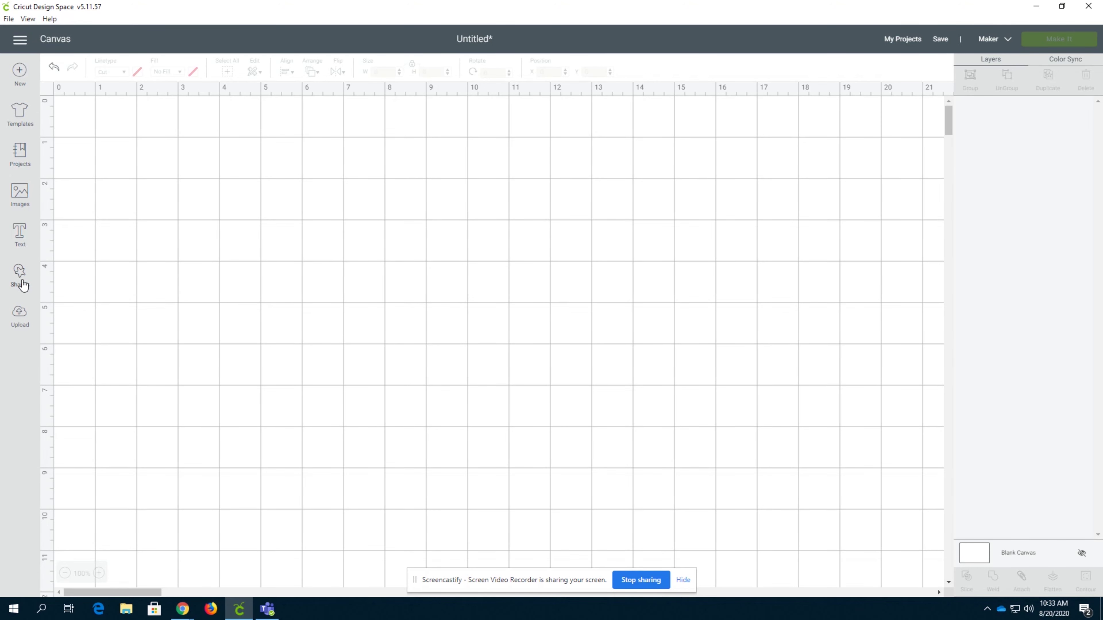
# Add a 3.111-inch square from the Shapes list to the canvas and select it.
pyautogui.click(21, 278)
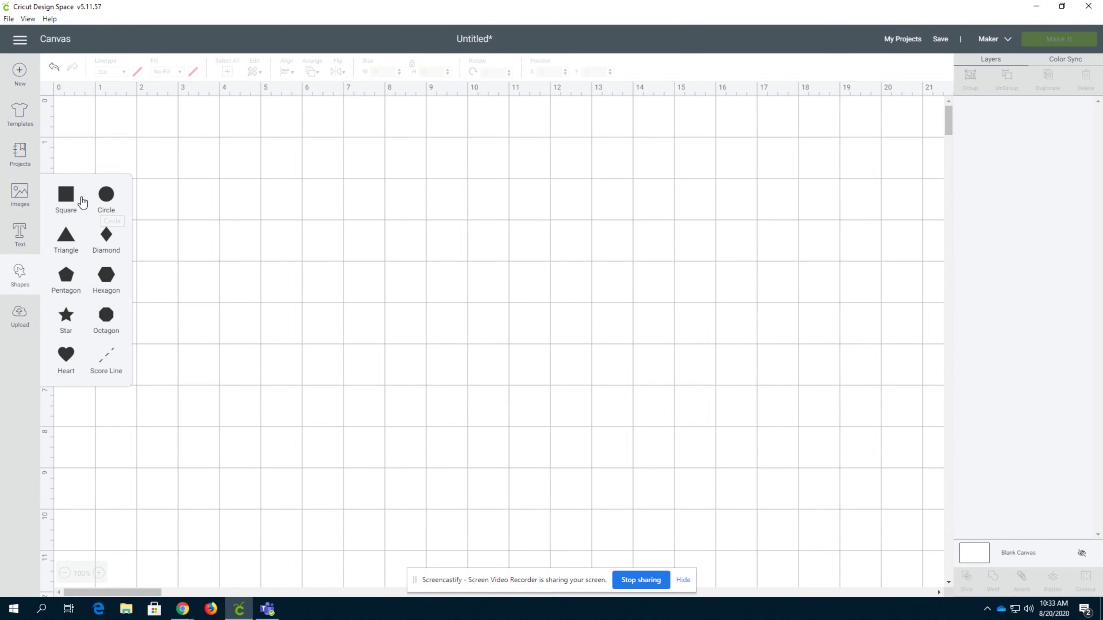
pyautogui.click(67, 201)
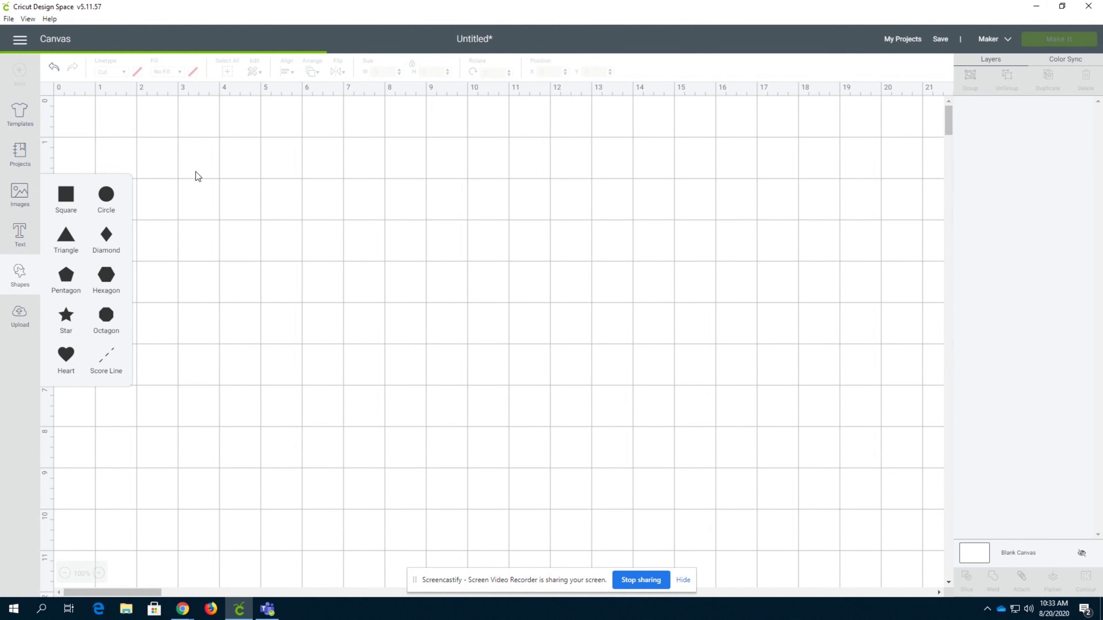
pyautogui.click(282, 276)
# Move the square toward the upper left and scale it down to 2.486 × 2.486 inches.
pyautogui.moveTo(285, 272); pyautogui.dragTo(274, 209)
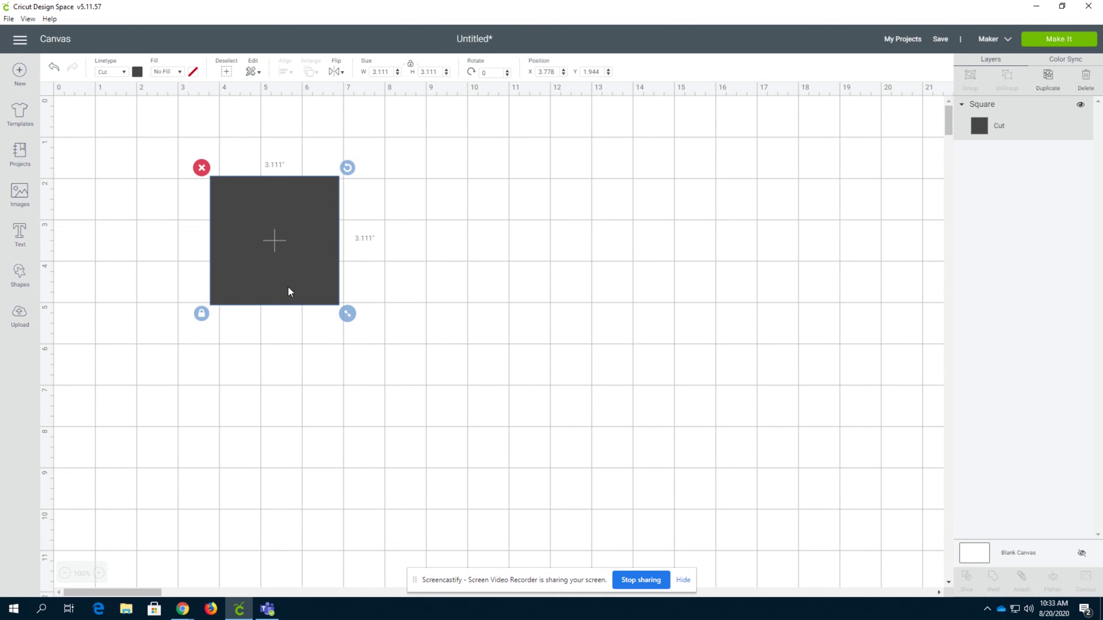
pyautogui.moveTo(270, 250); pyautogui.dragTo(253, 219)
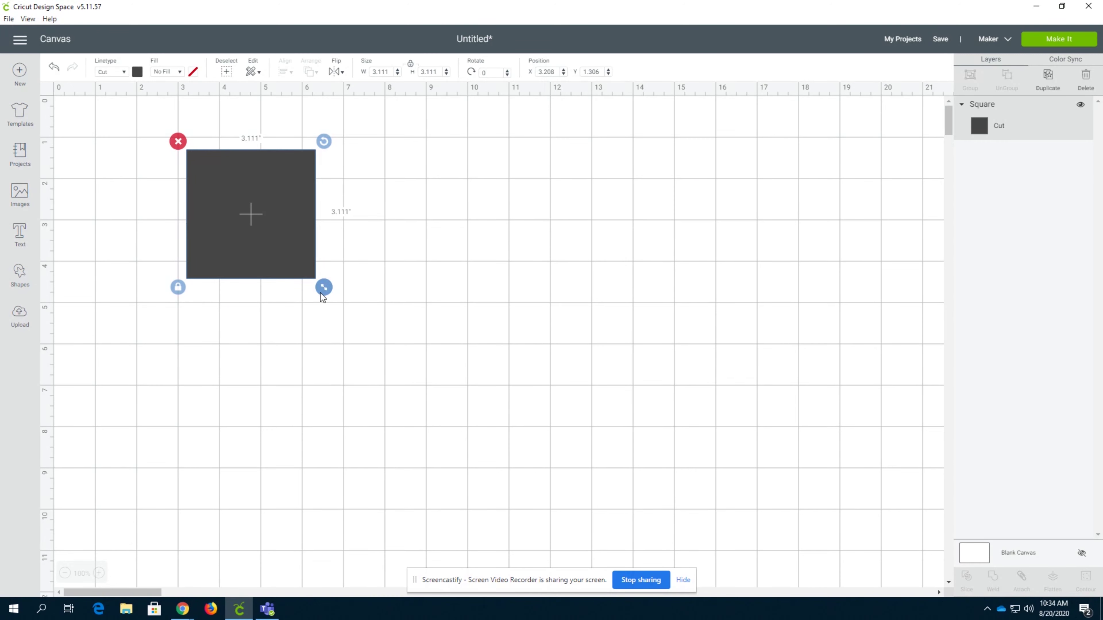
pyautogui.moveTo(322, 295); pyautogui.dragTo(298, 262)
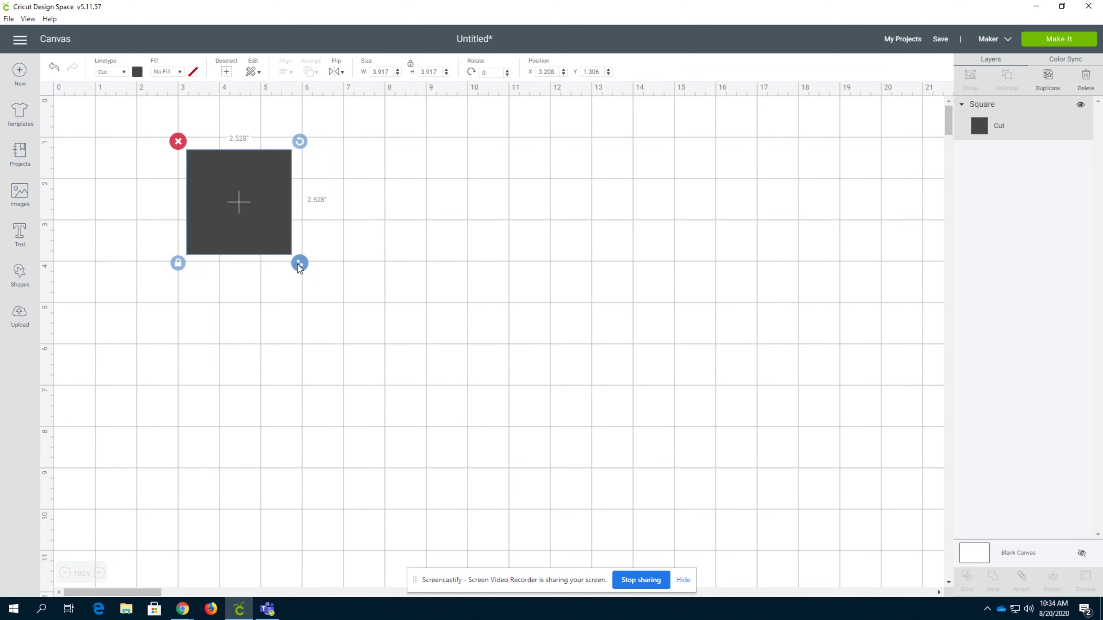
pyautogui.click(20, 276)
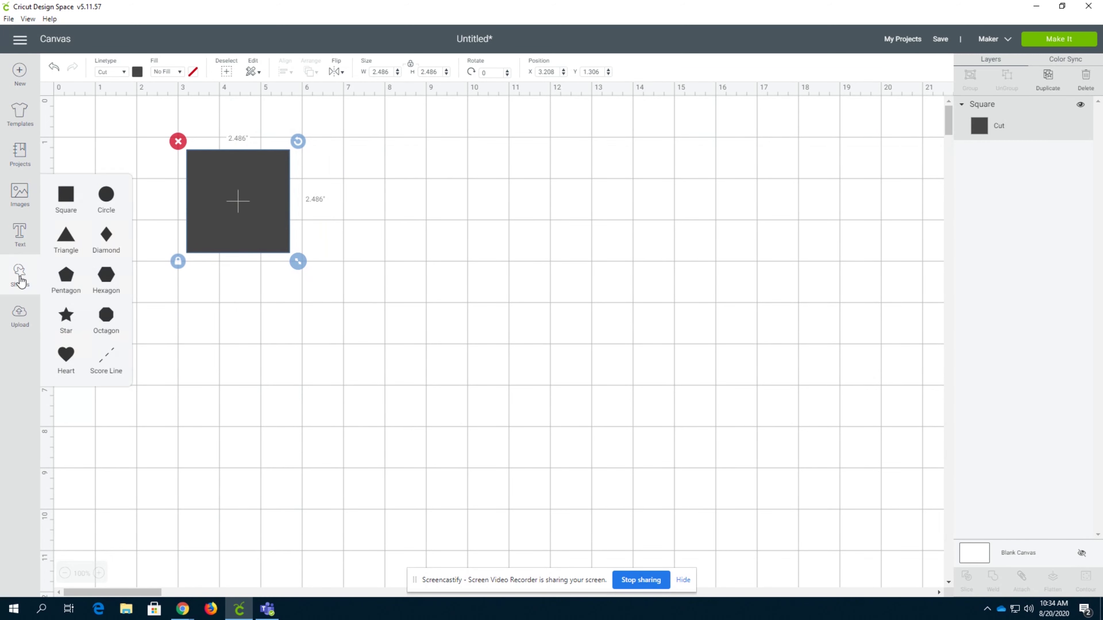
pyautogui.click(293, 287)
pyautogui.click(215, 209)
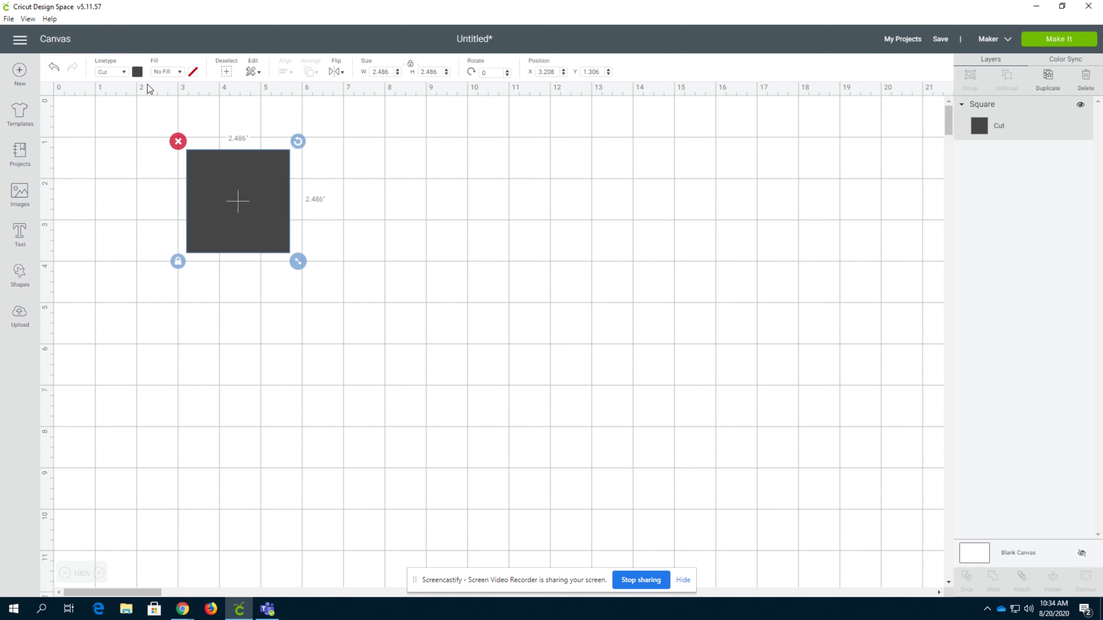
# Nudge the square and browse the Linetype options, leaving it set to Cut.
pyautogui.moveTo(246, 209); pyautogui.dragTo(274, 242)
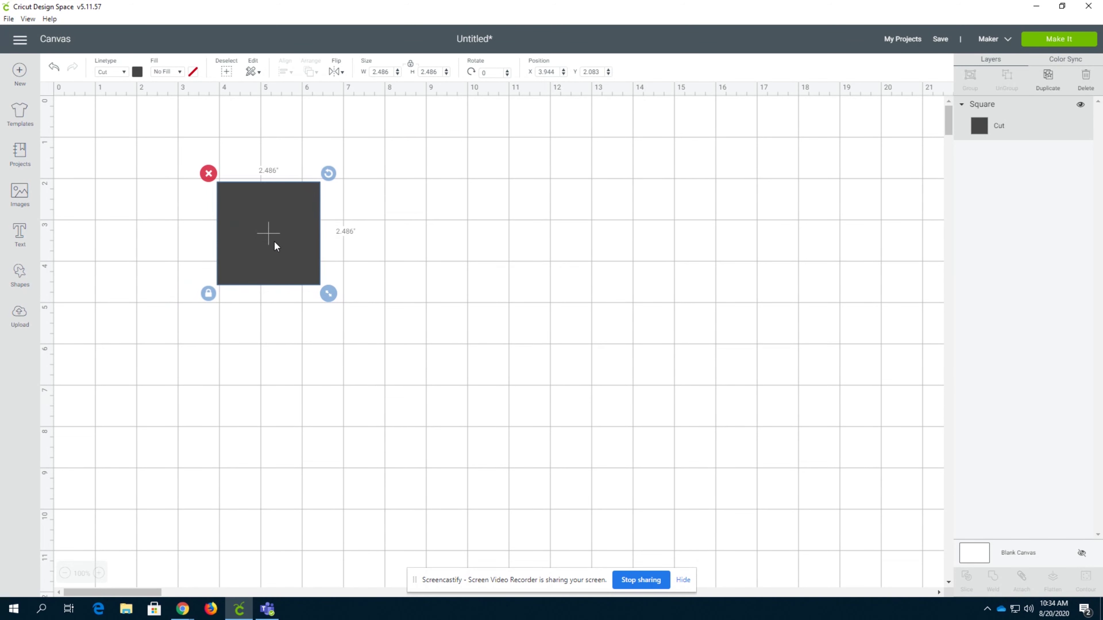
pyautogui.click(119, 73)
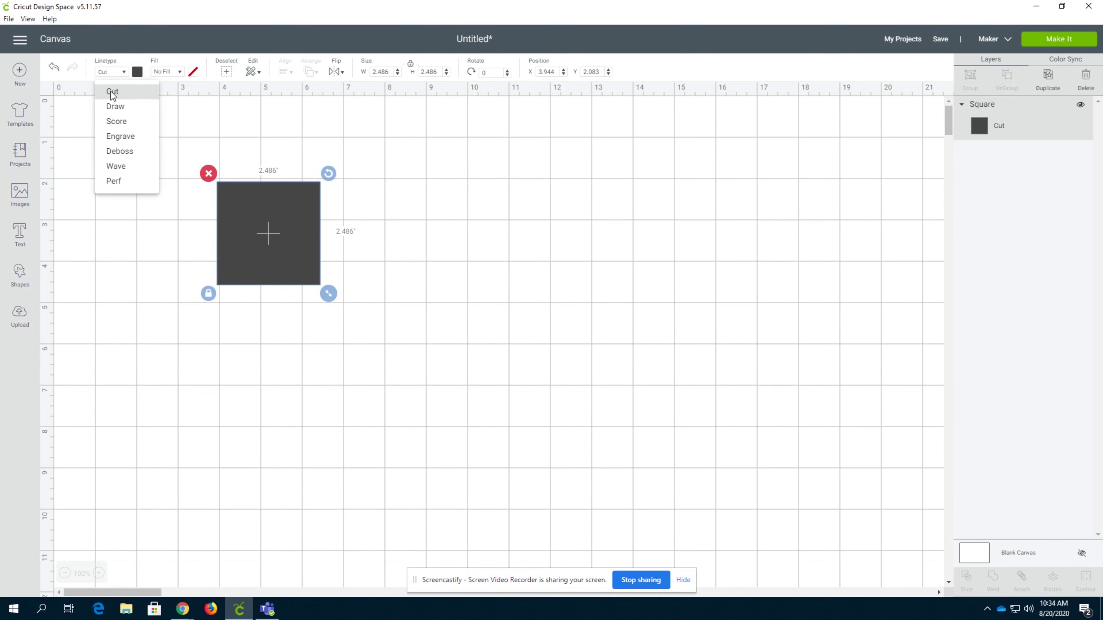
pyautogui.click(111, 74)
pyautogui.click(111, 74)
pyautogui.click(111, 74)
pyautogui.click(111, 76)
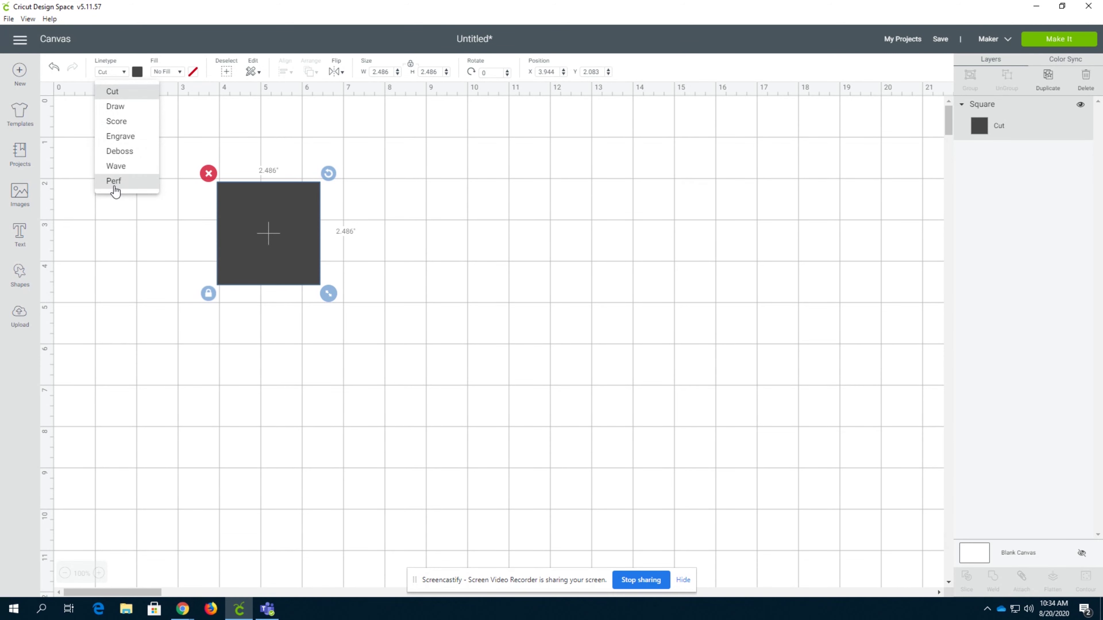
pyautogui.click(115, 73)
# Set the square's Fill to Print in red, then revert it to No Fill.
pyautogui.click(167, 75)
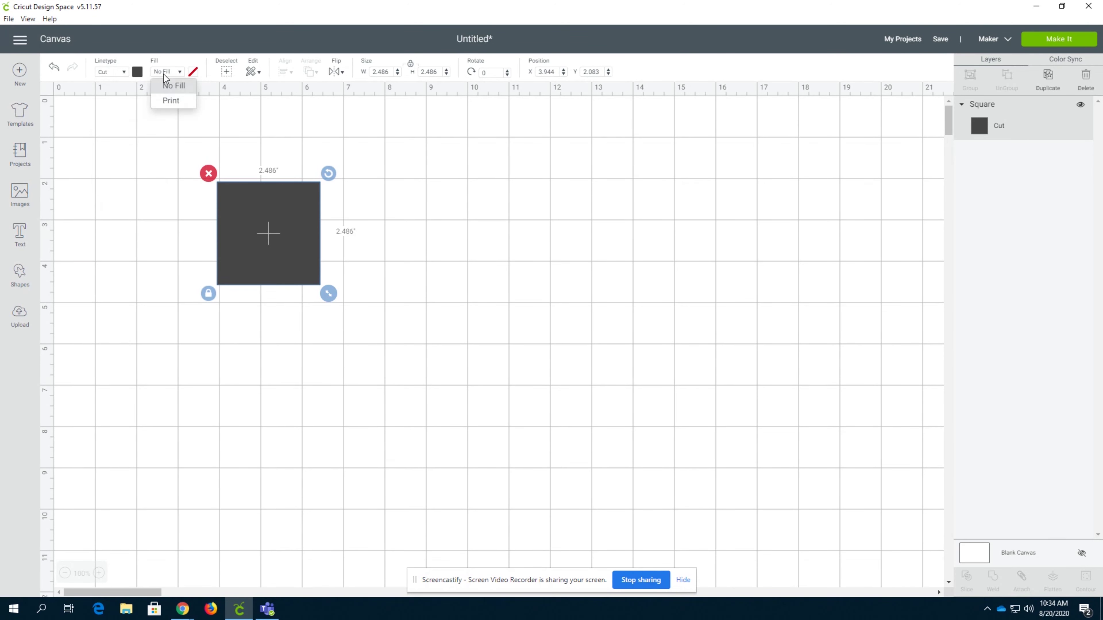
pyautogui.click(165, 99)
pyautogui.click(192, 72)
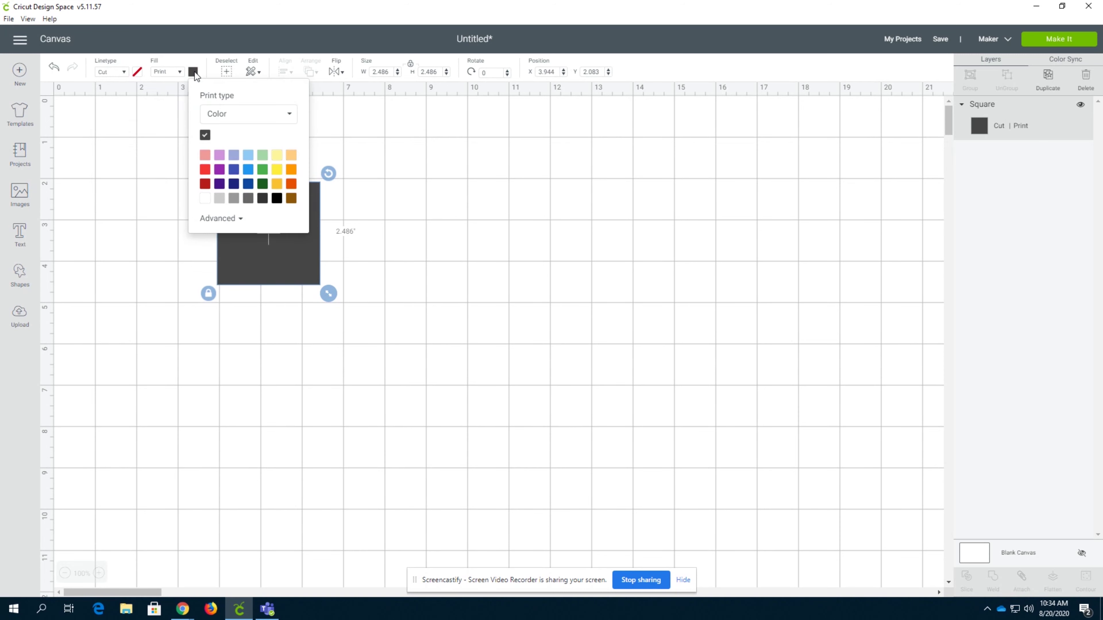
pyautogui.click(205, 171)
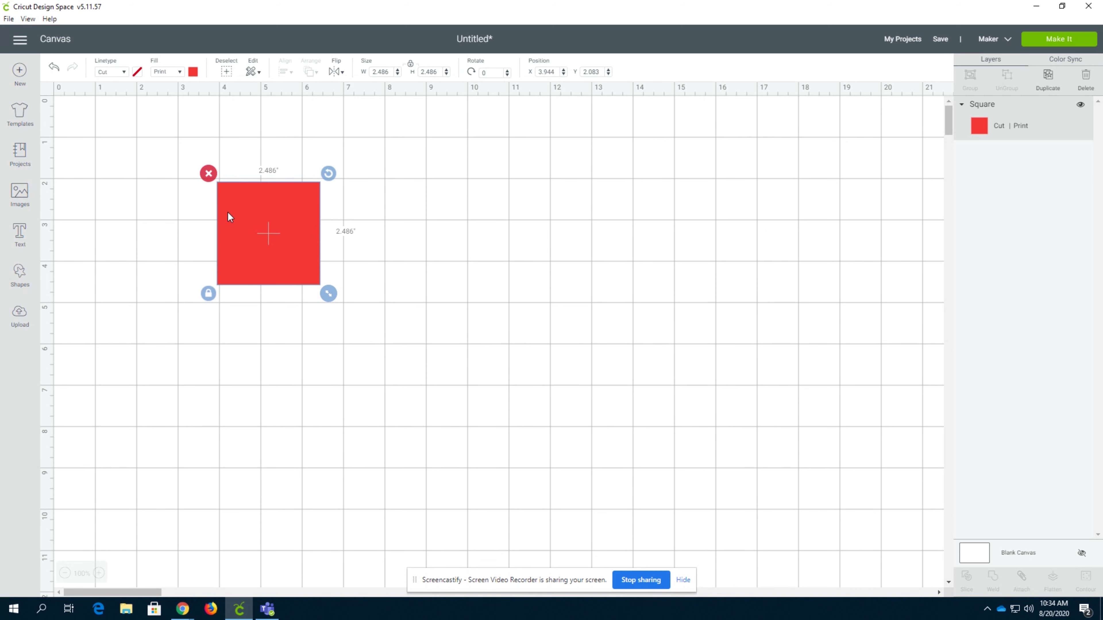
pyautogui.click(160, 74)
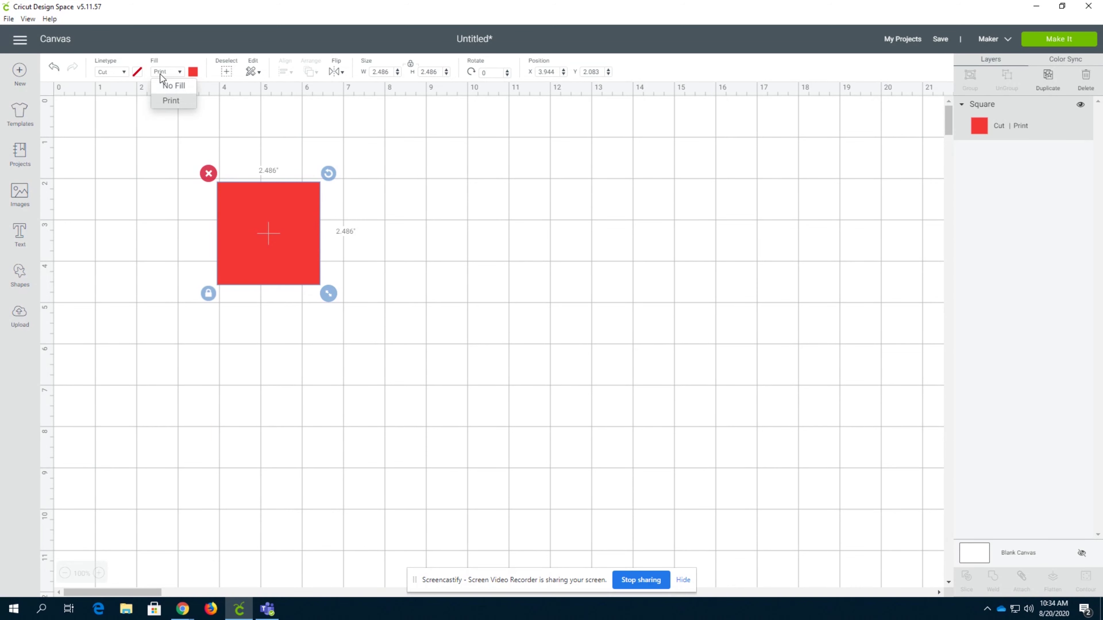
pyautogui.click(165, 83)
# Move the square up-left and enlarge it to 2.958 × 2.958 inches.
pyautogui.moveTo(268, 217); pyautogui.dragTo(226, 204)
pyautogui.moveTo(295, 274); pyautogui.dragTo(309, 312)
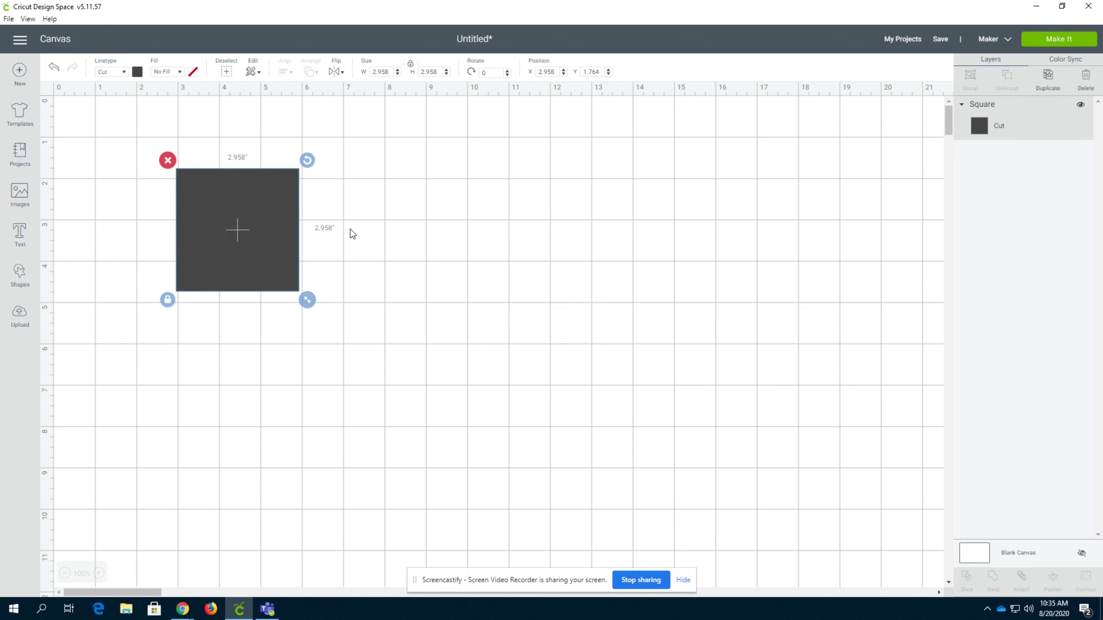
pyautogui.click(168, 73)
# Deselect and reselect the square, glancing at the cut, copy and paste options.
pyautogui.click(254, 79)
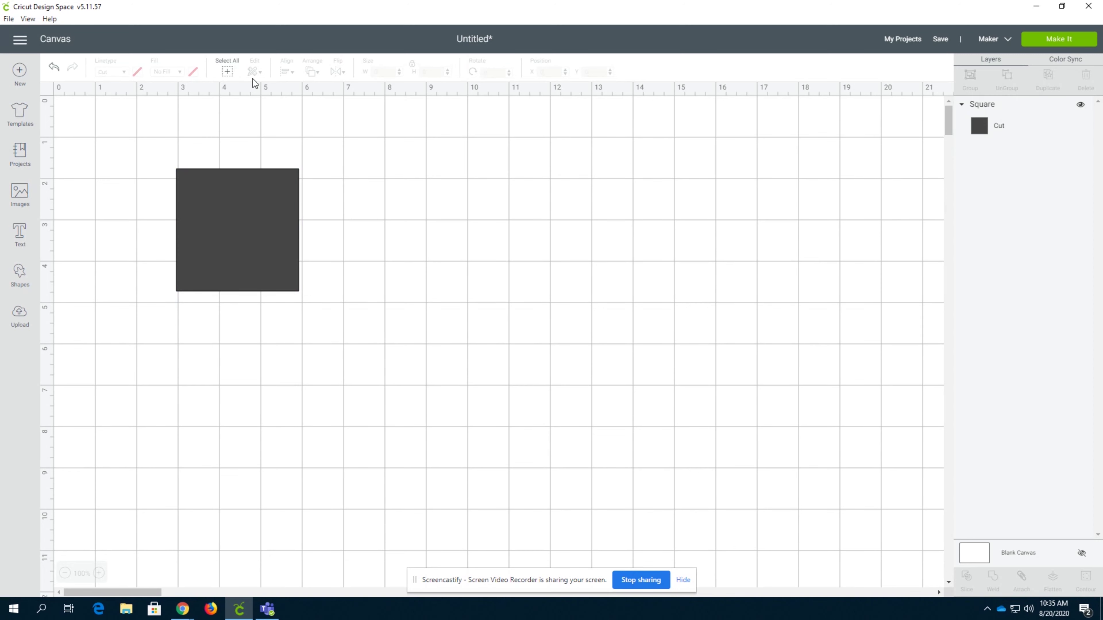
pyautogui.hotkey('ctrl', 'a')
pyautogui.click(251, 72)
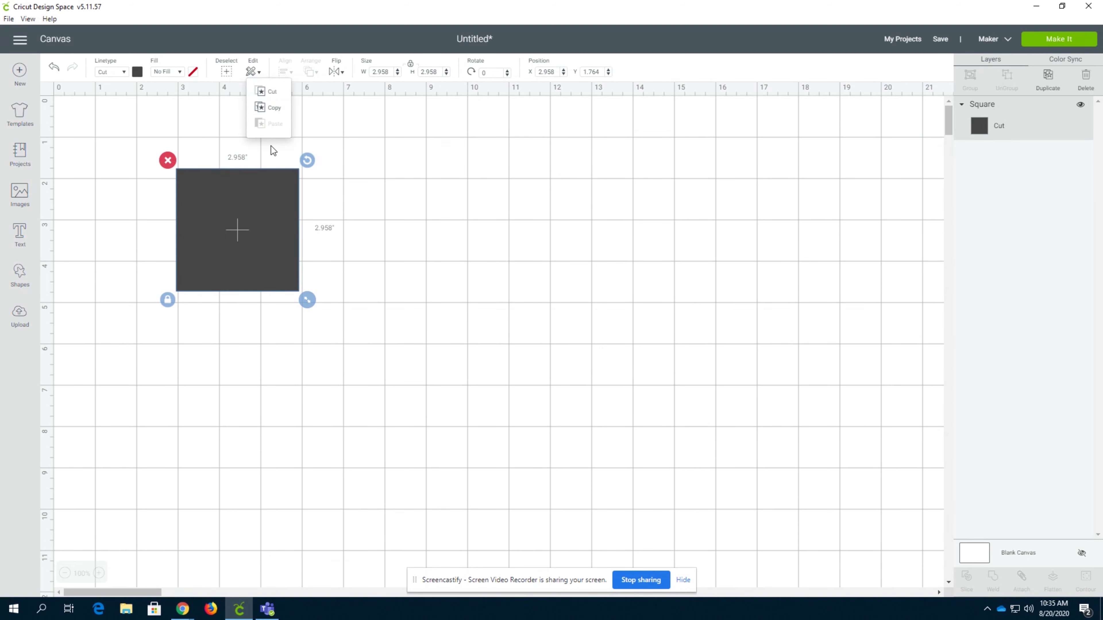
pyautogui.click(360, 145)
pyautogui.click(259, 212)
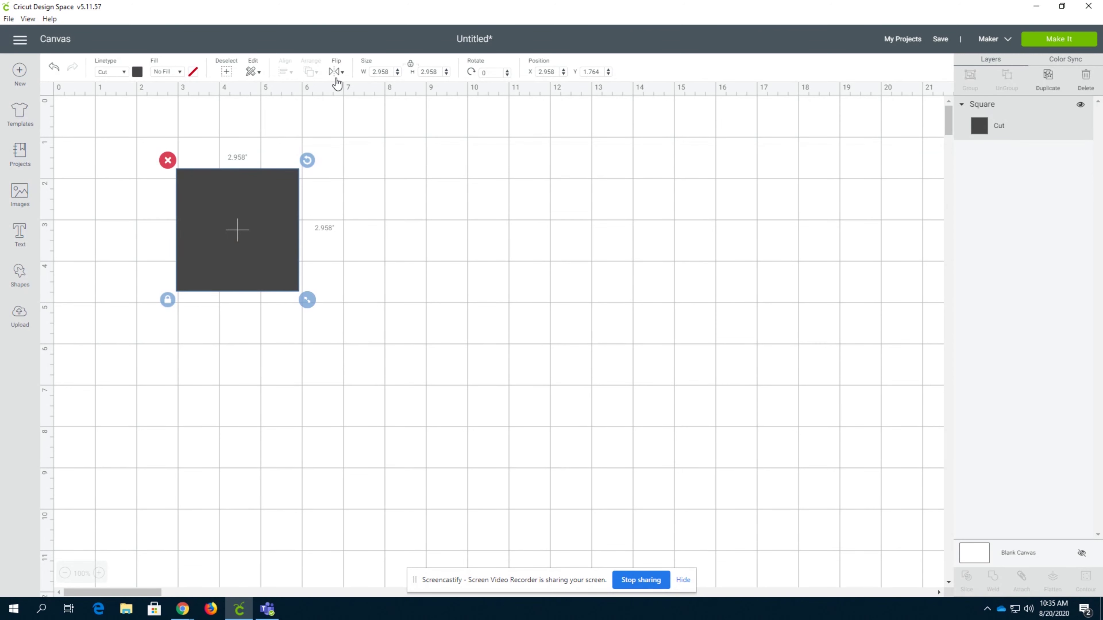
# Flip the square vertically and then horizontally.
pyautogui.click(334, 72)
pyautogui.click(346, 108)
pyautogui.click(335, 73)
pyautogui.click(339, 91)
# Rotate the square with the handle and flip it until rotation reads 37.16°.
pyautogui.moveTo(307, 160); pyautogui.dragTo(335, 216)
pyautogui.click(335, 72)
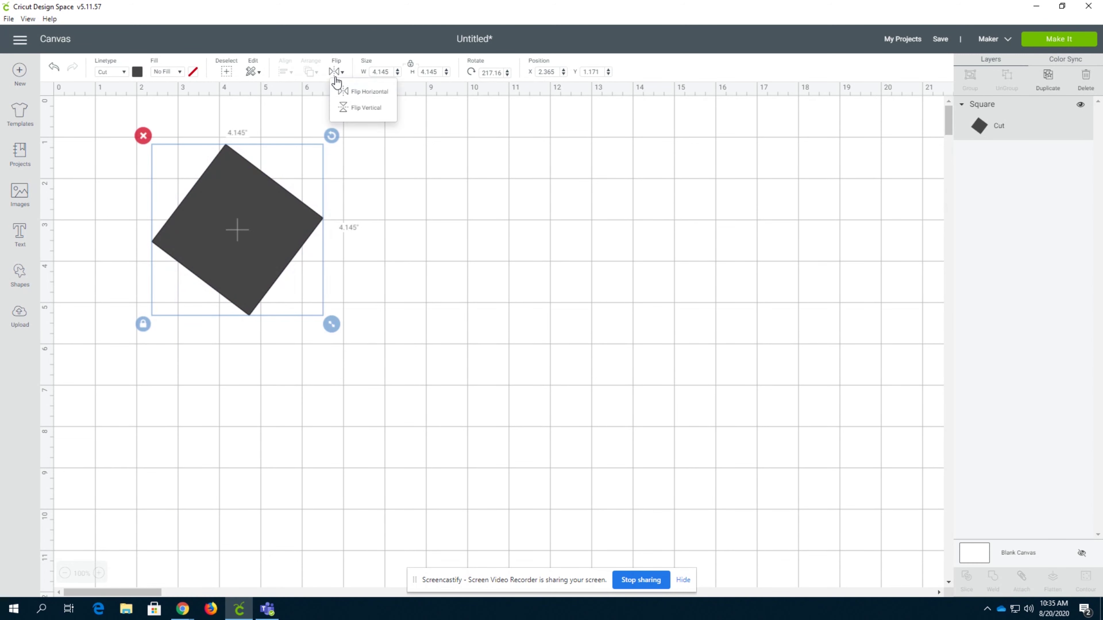
pyautogui.click(351, 108)
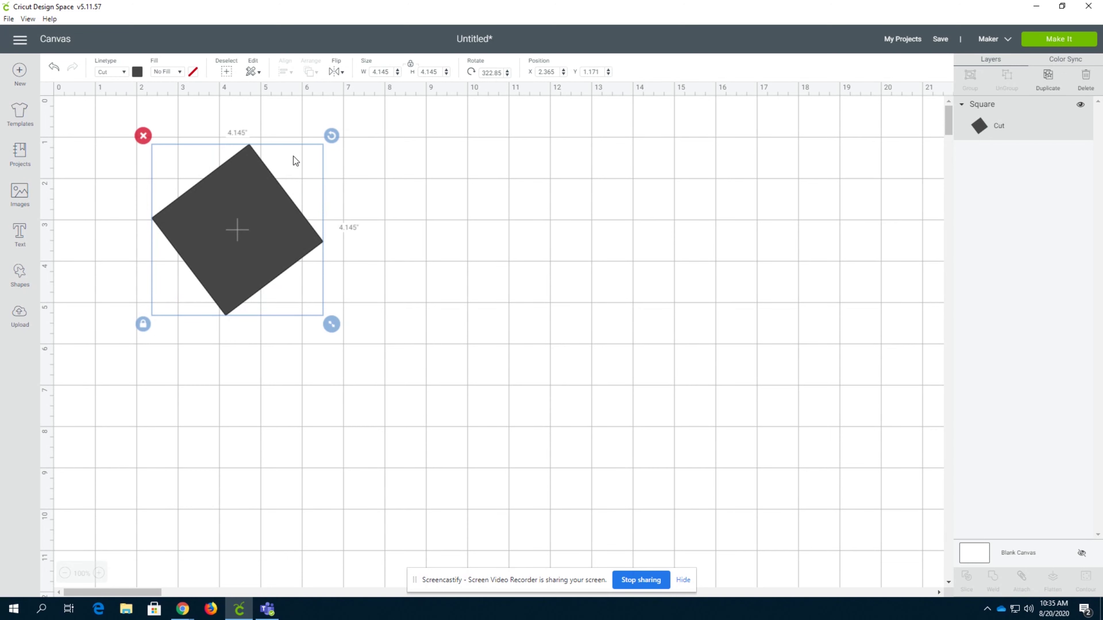
pyautogui.click(335, 72)
pyautogui.click(345, 93)
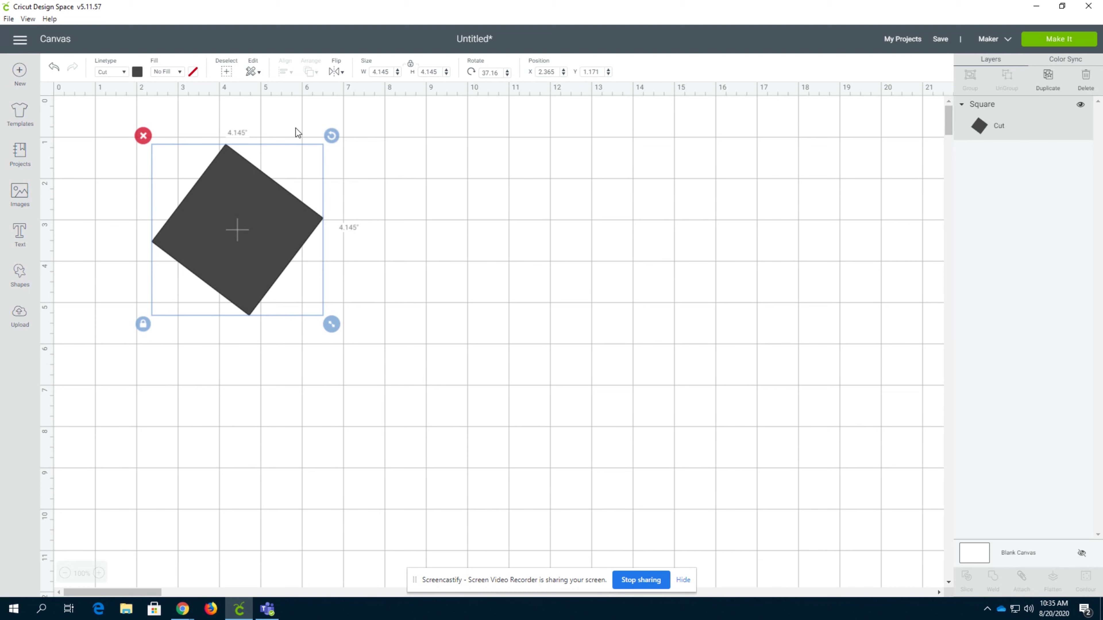
# Reset rotation to 0°, then drag the square through several angles and enlarge it.
pyautogui.doubleClick(492, 72)
pyautogui.write('0')
pyautogui.press('Return')
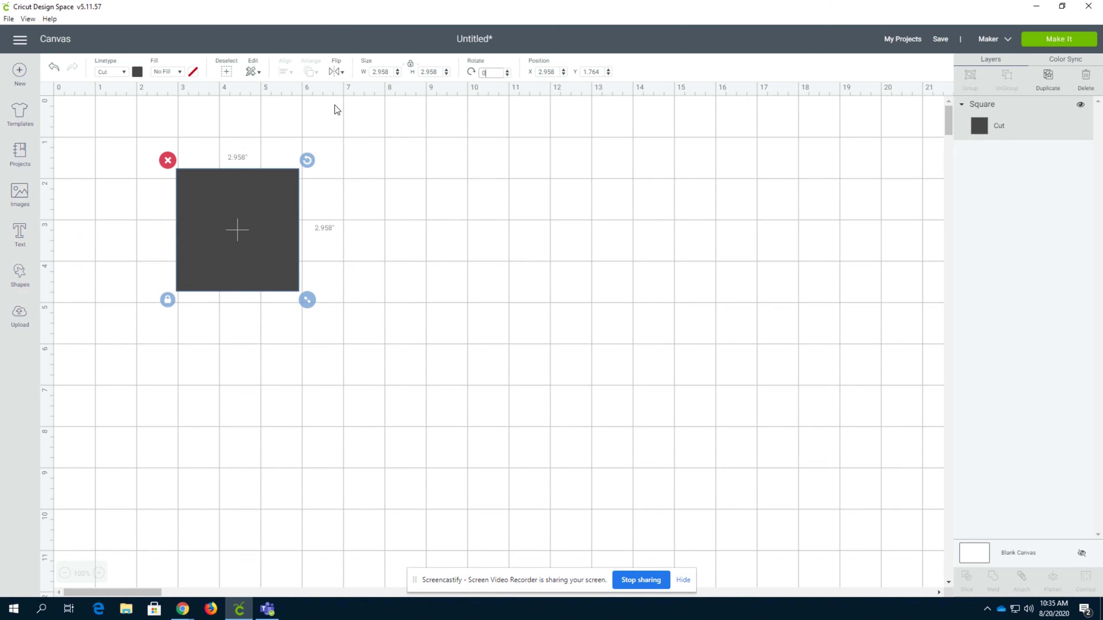
pyautogui.moveTo(309, 160); pyautogui.dragTo(163, 192)
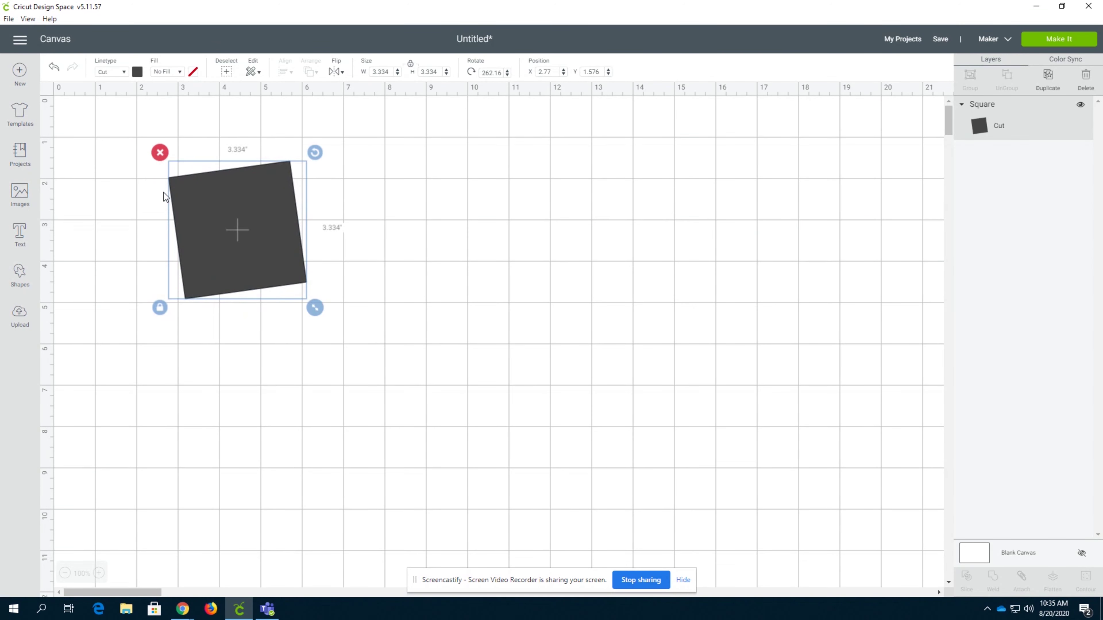
pyautogui.moveTo(315, 153); pyautogui.dragTo(342, 222)
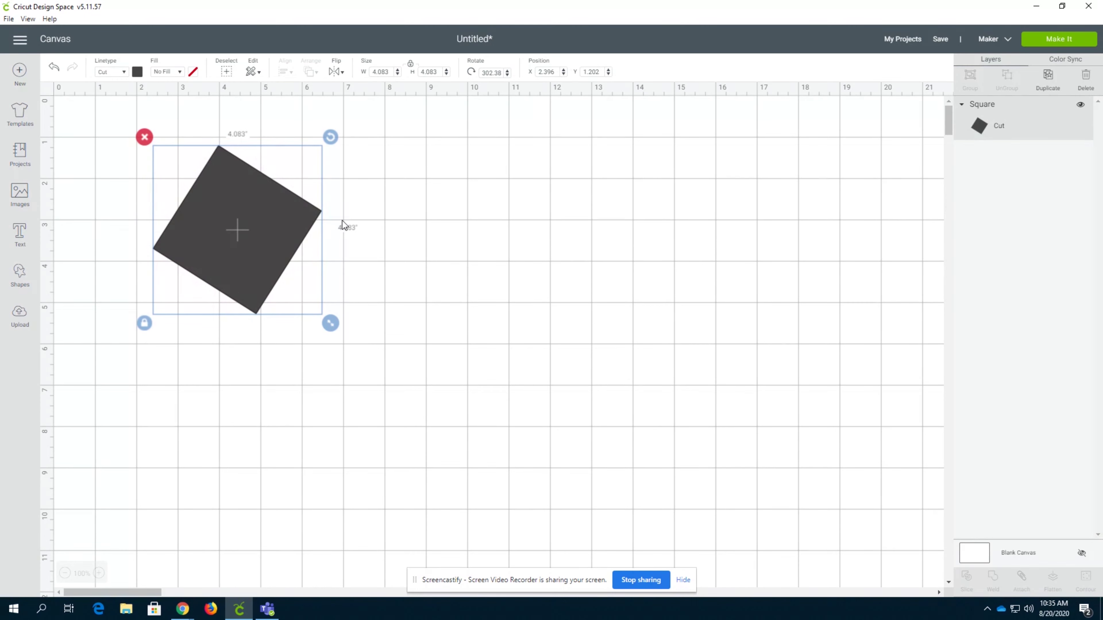
pyautogui.moveTo(330, 137); pyautogui.dragTo(342, 256)
pyautogui.moveTo(307, 306); pyautogui.dragTo(369, 361)
pyautogui.moveTo(372, 153); pyautogui.dragTo(276, 134)
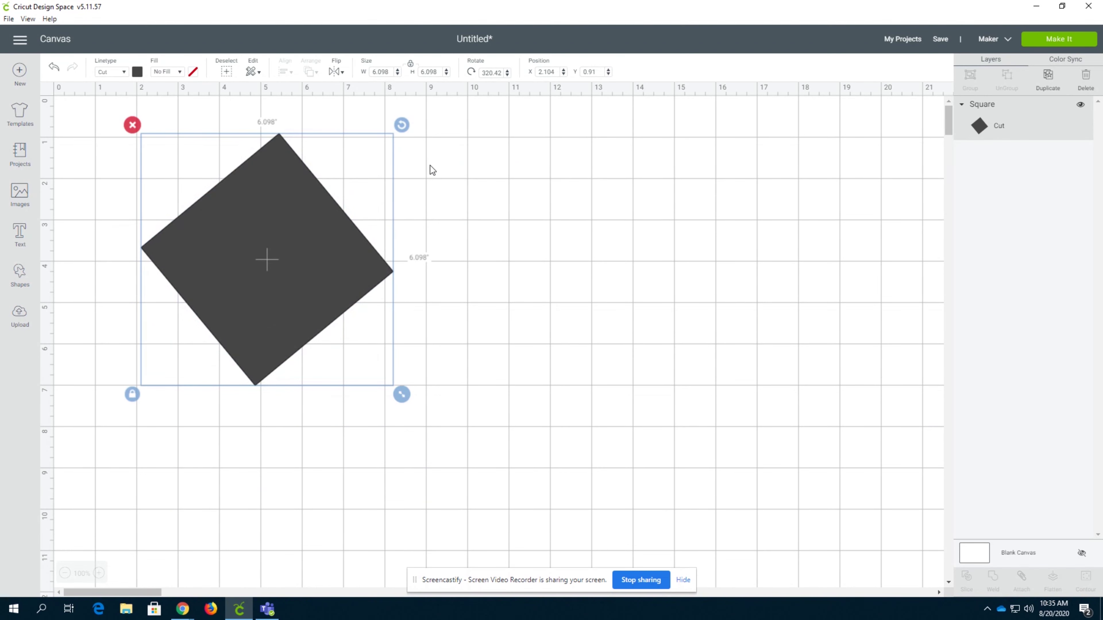
pyautogui.moveTo(396, 129); pyautogui.dragTo(437, 131)
# Type 0 in the Rotate field to straighten the square upright again.
pyautogui.click(491, 72)
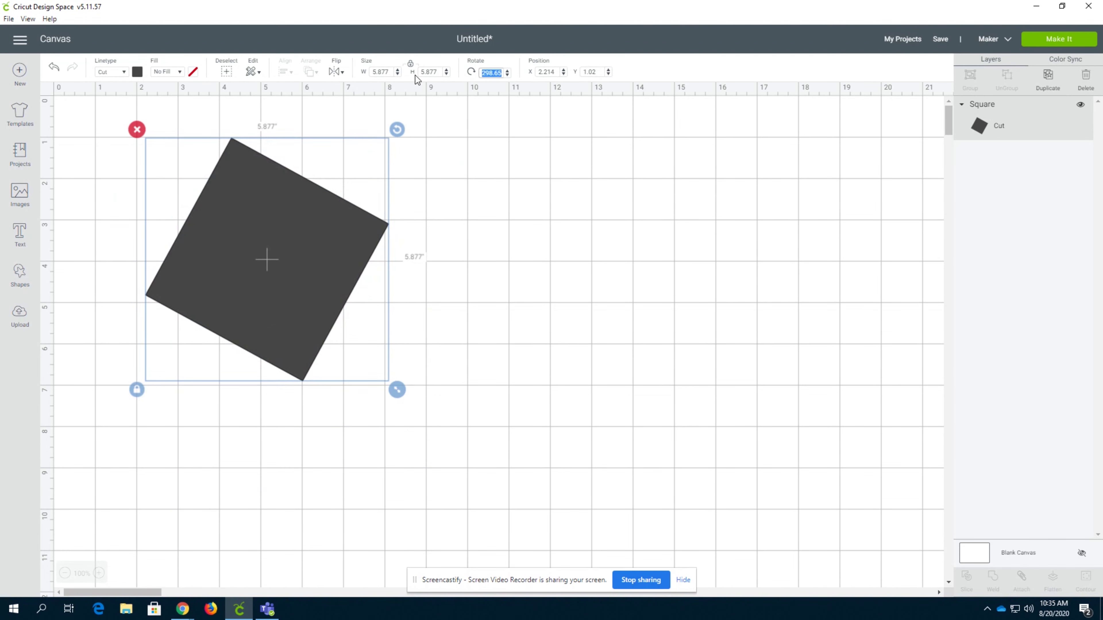
pyautogui.write('0')
pyautogui.press('Return')
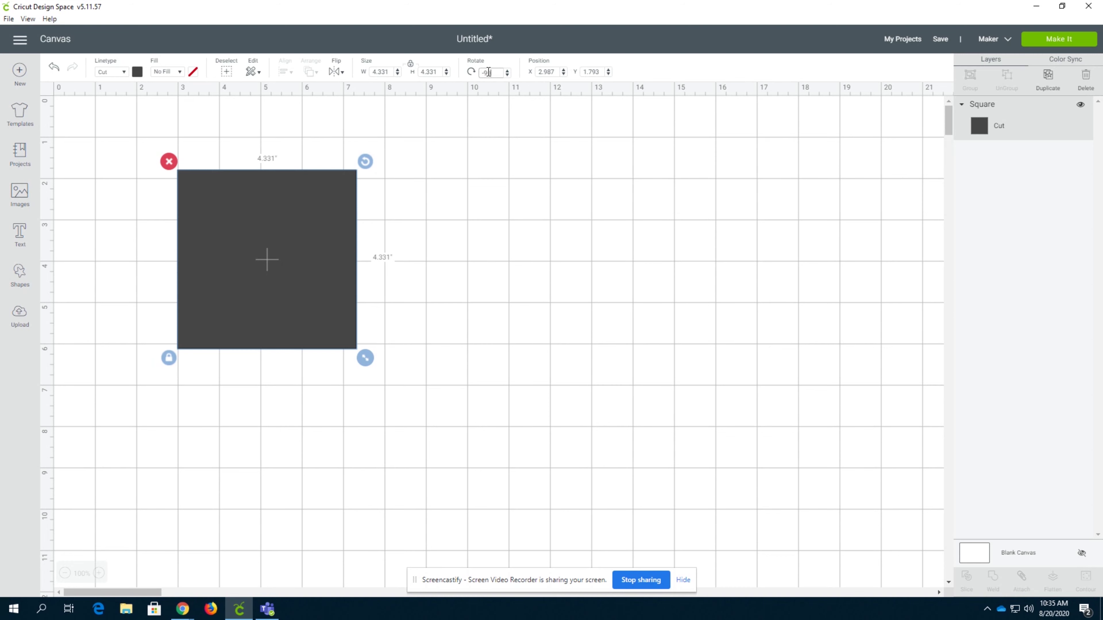
pyautogui.press('Return')
pyautogui.doubleClick(486, 73)
pyautogui.write('0')
pyautogui.doubleClick(390, 73)
# Make the square 4 × 4 inches, then unlock proportions and set height to 6.
pyautogui.write('4')
pyautogui.press('Return')
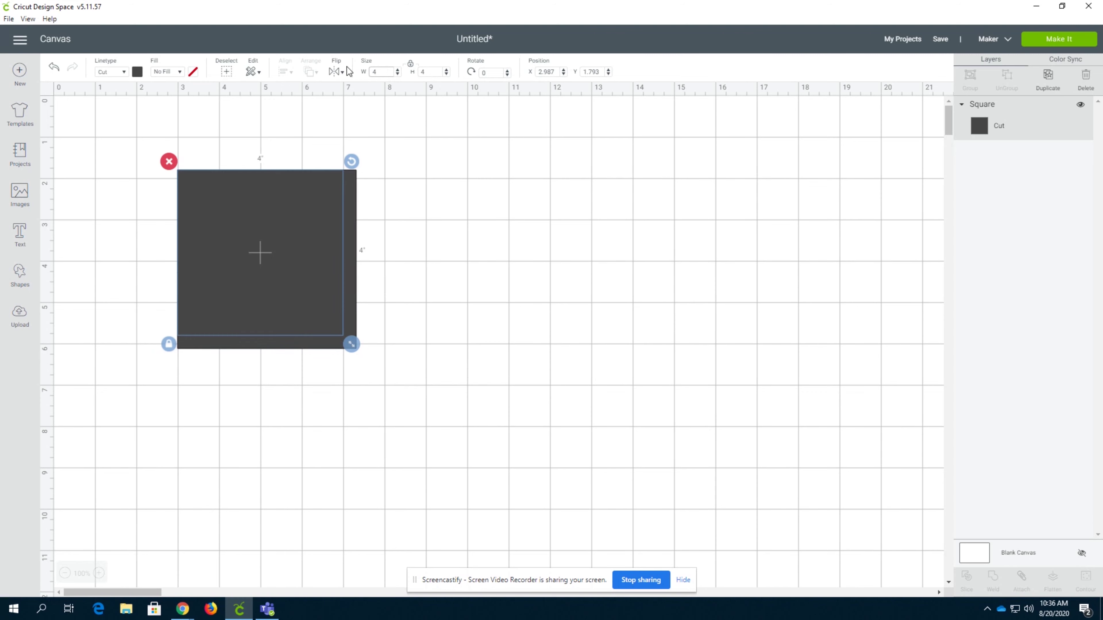
pyautogui.click(410, 66)
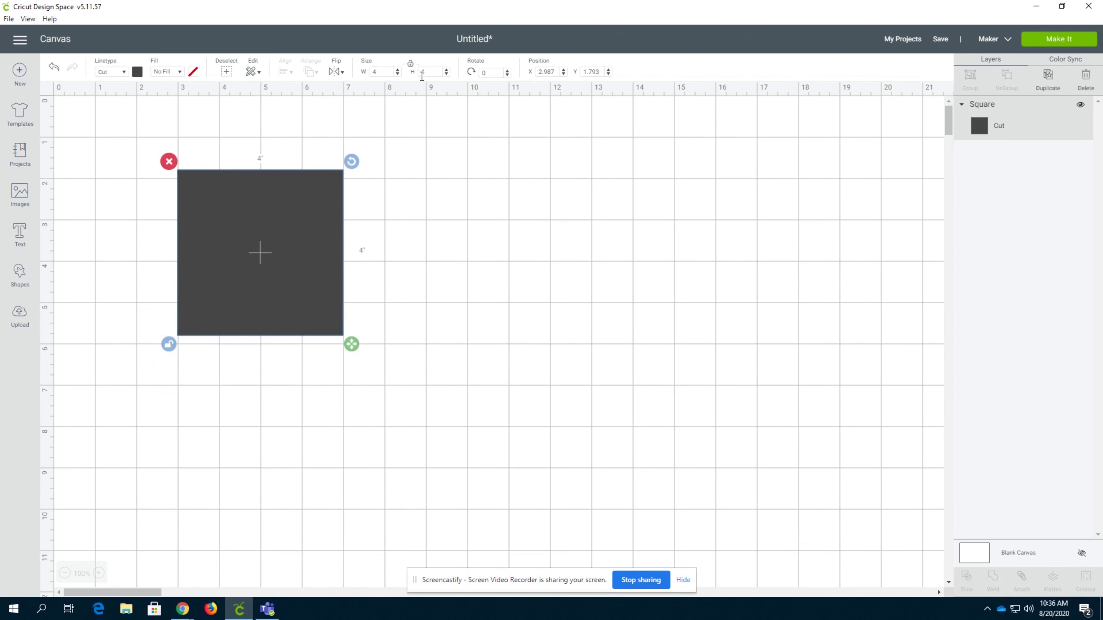
pyautogui.doubleClick(431, 72)
pyautogui.write('6')
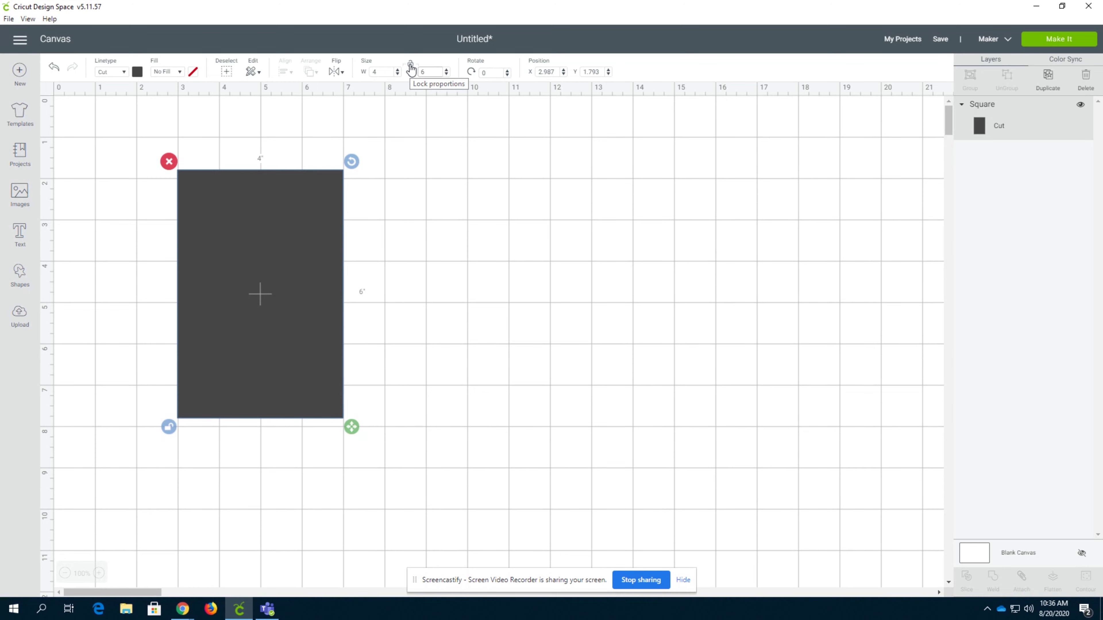
# Drag-resize the rectangle, toggling proportion lock, until it measures 2.963 × 2.19 inches.
pyautogui.click(410, 70)
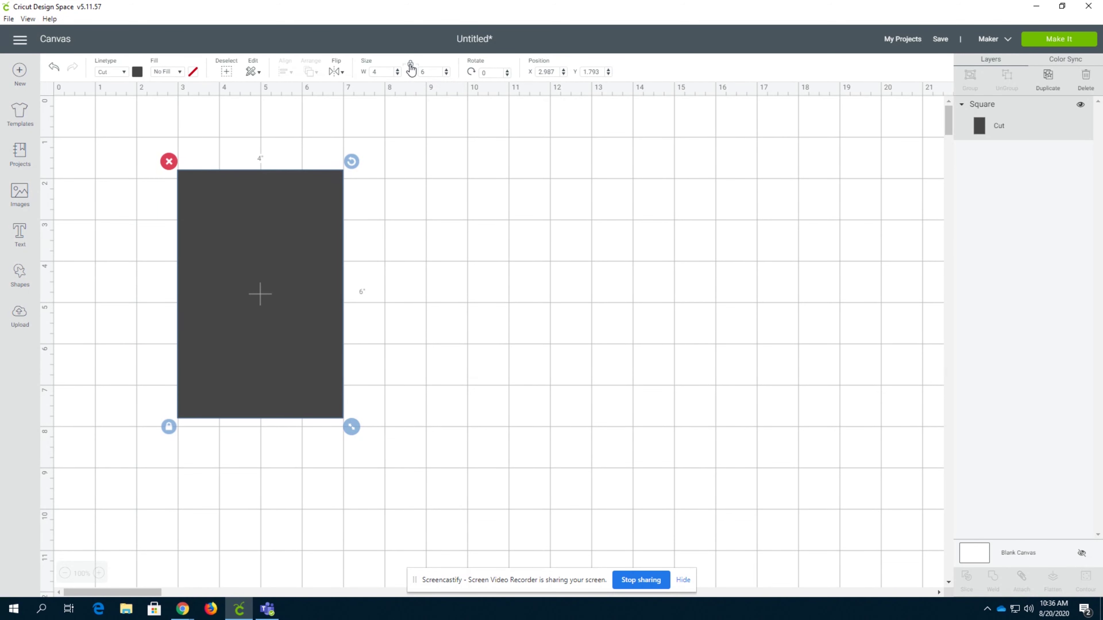
pyautogui.moveTo(352, 426); pyautogui.dragTo(260, 249)
pyautogui.click(411, 63)
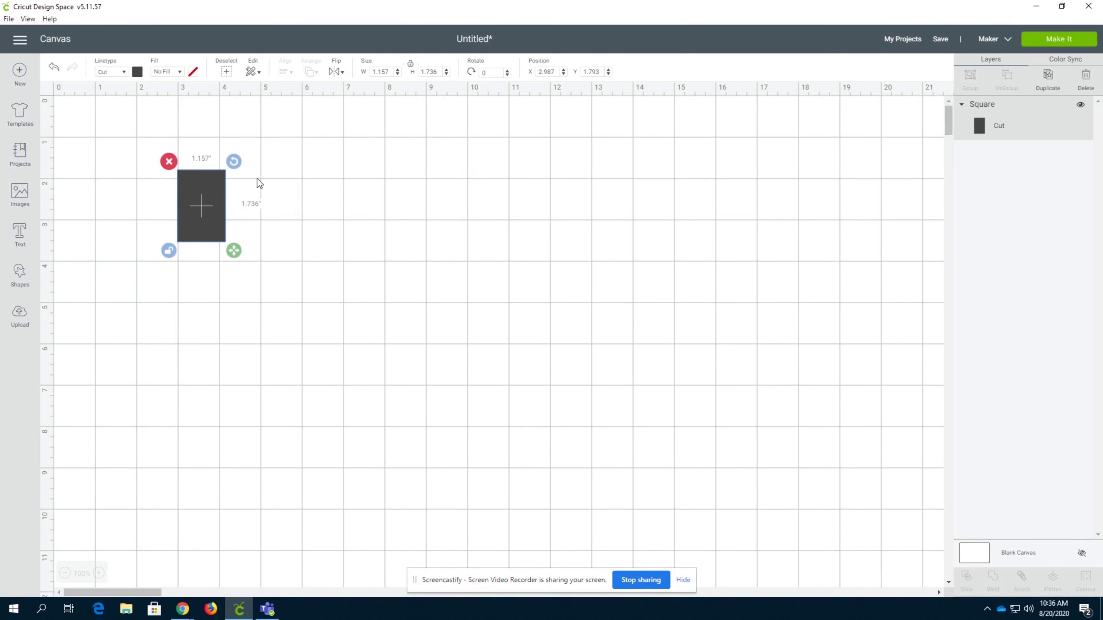
pyautogui.moveTo(235, 250); pyautogui.dragTo(366, 500)
pyautogui.moveTo(391, 584); pyautogui.dragTo(370, 321)
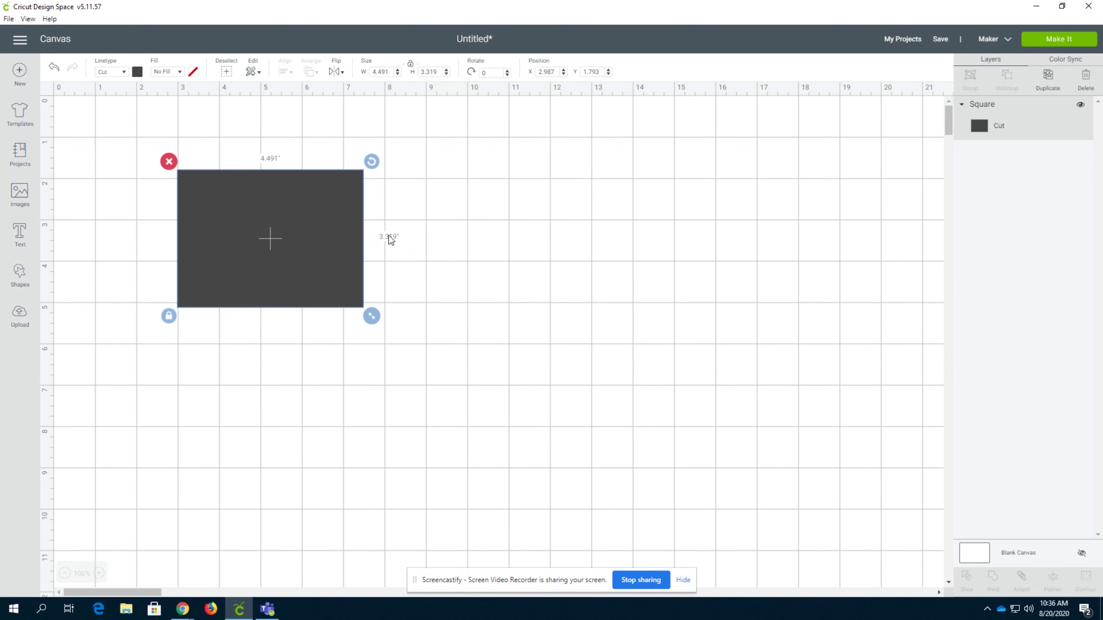
pyautogui.moveTo(371, 317); pyautogui.dragTo(308, 257)
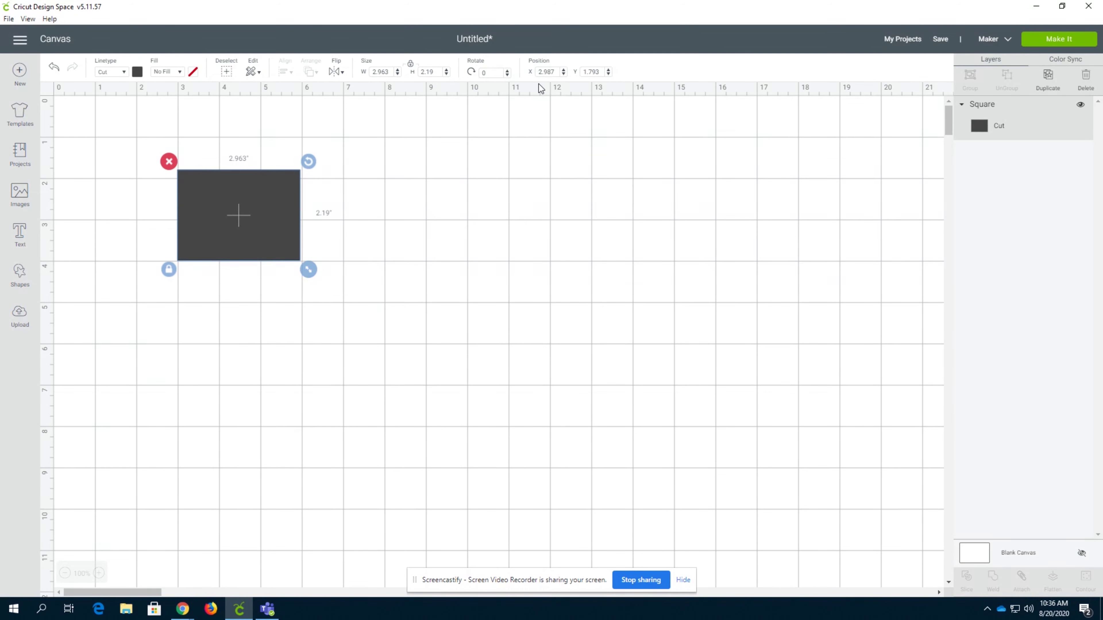
# Set the rectangle's position to X 1, Y 1 inch, then deselect it.
pyautogui.click(554, 71)
pyautogui.write('0')
pyautogui.press('Tab')
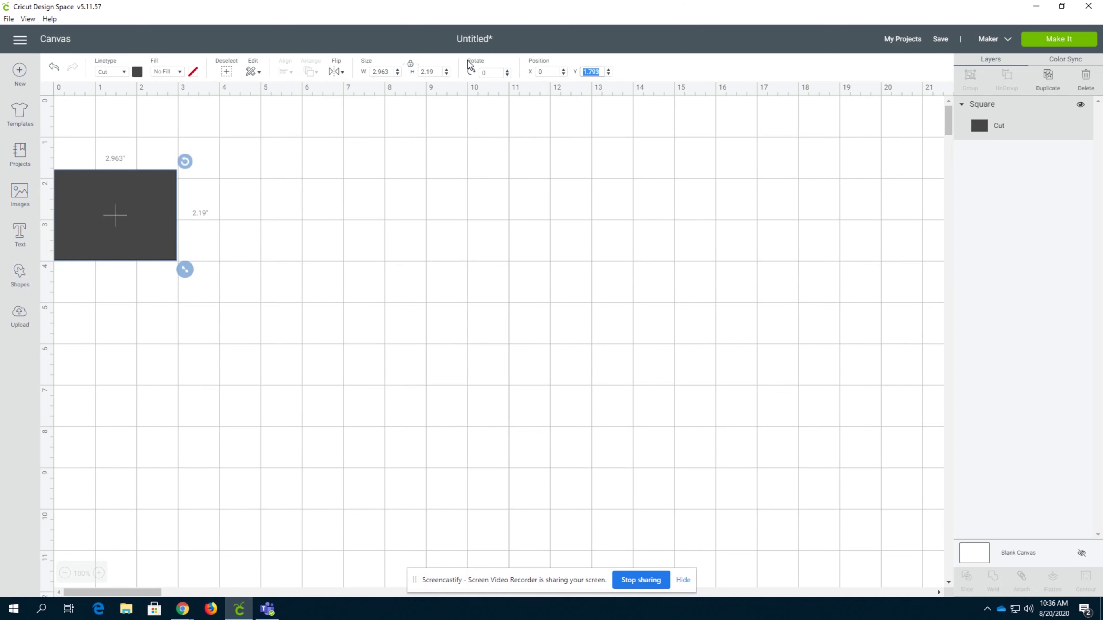
pyautogui.click(541, 72)
pyautogui.write('1')
pyautogui.press('Tab')
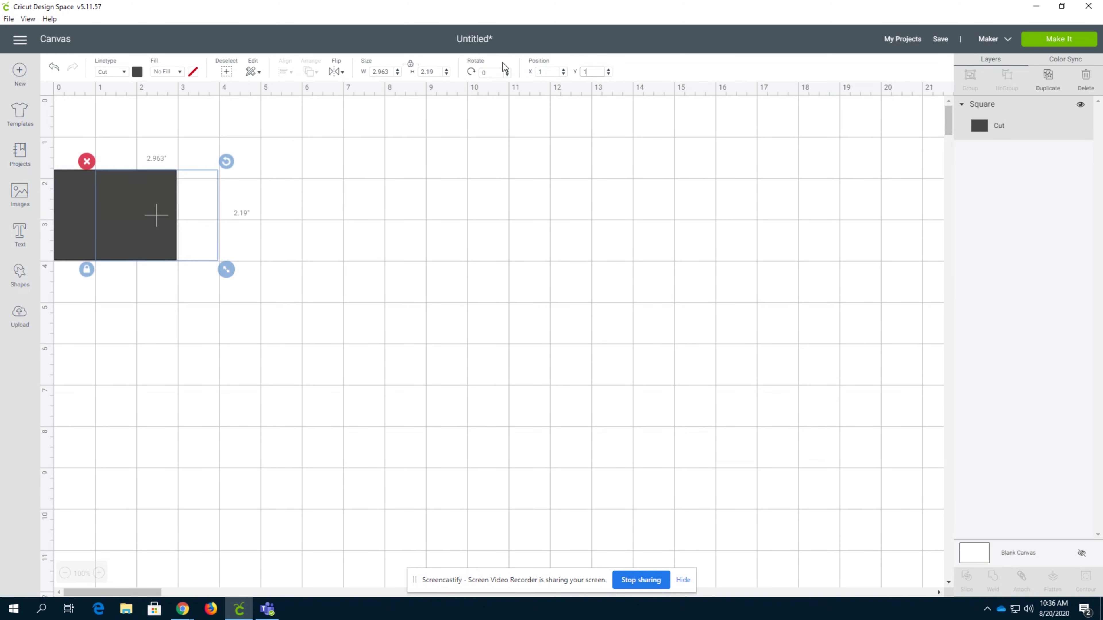
pyautogui.write('1')
pyautogui.press('Tab')
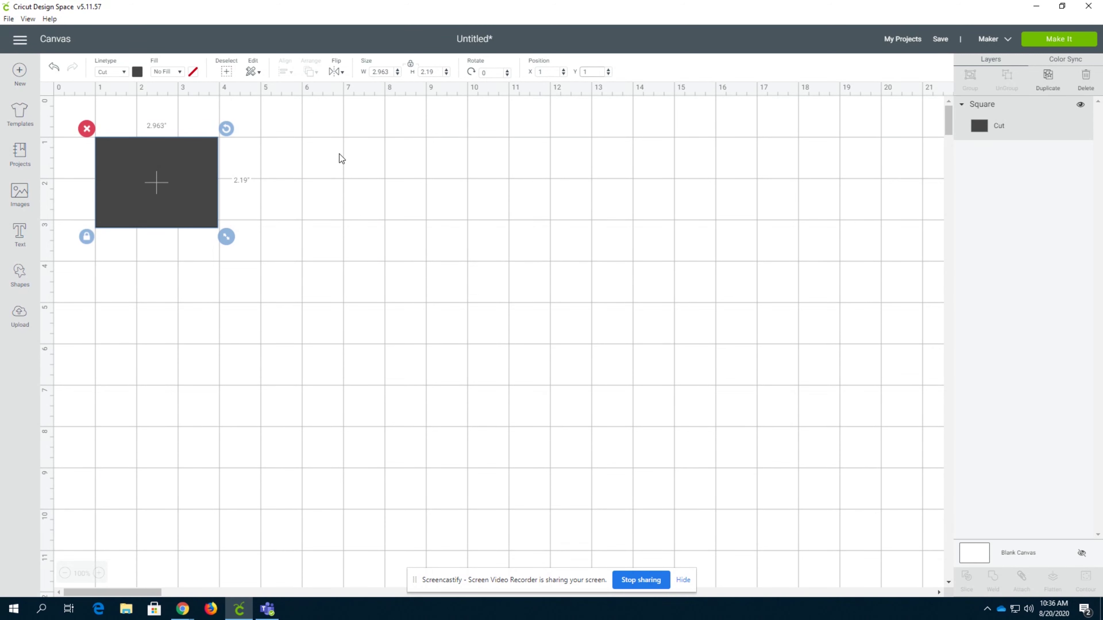
pyautogui.click(345, 169)
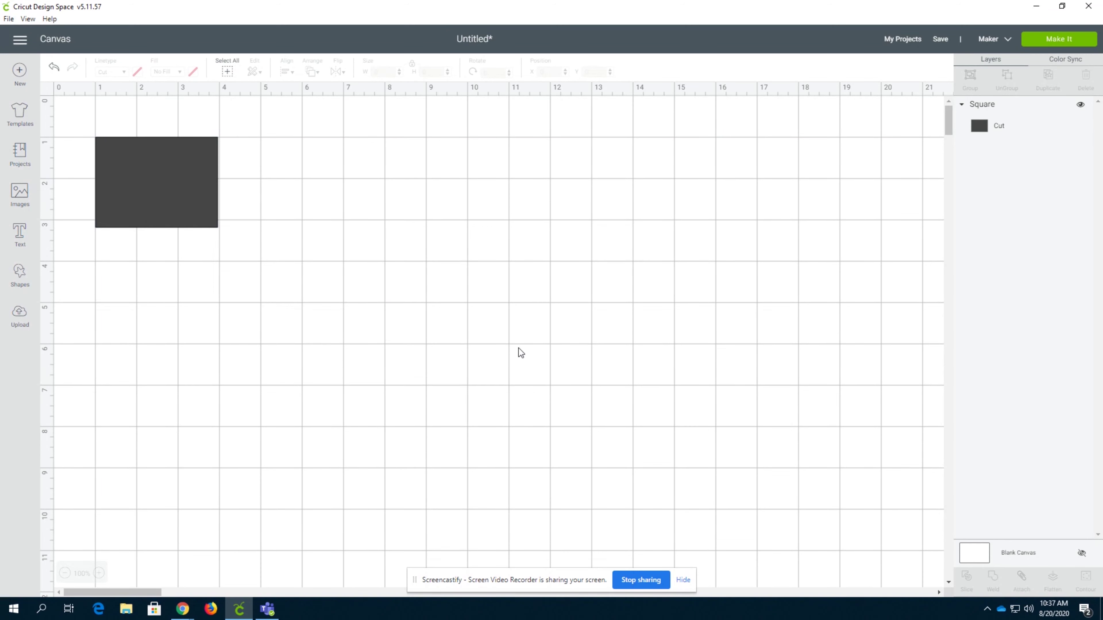
# Move the rectangle toward the middle and add a diamond to its right.
pyautogui.moveTo(162, 181); pyautogui.dragTo(337, 251)
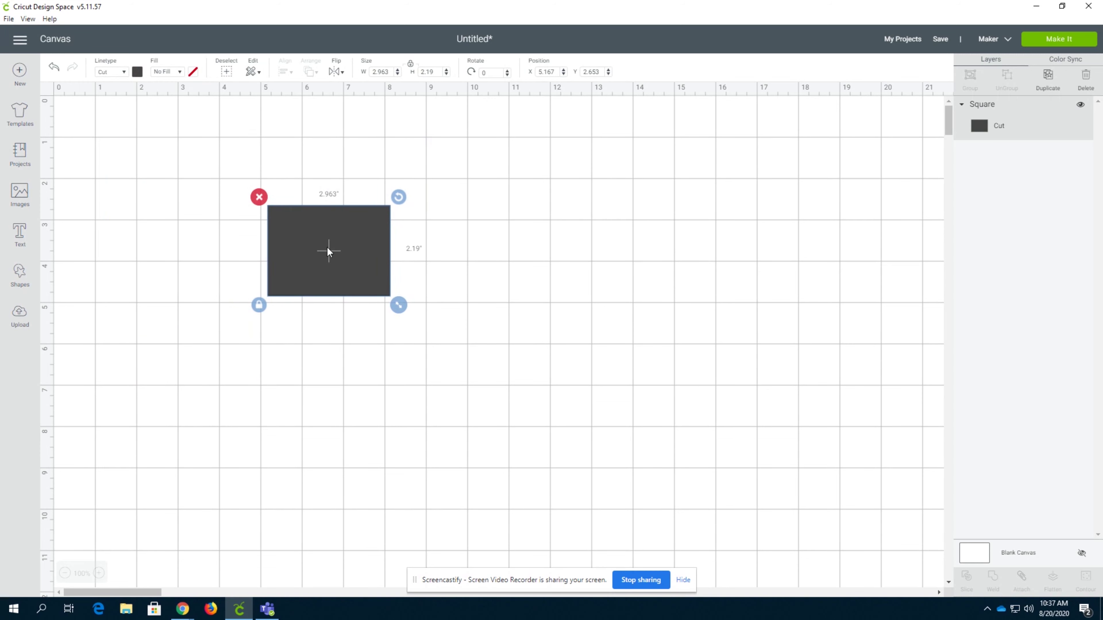
pyautogui.click(29, 285)
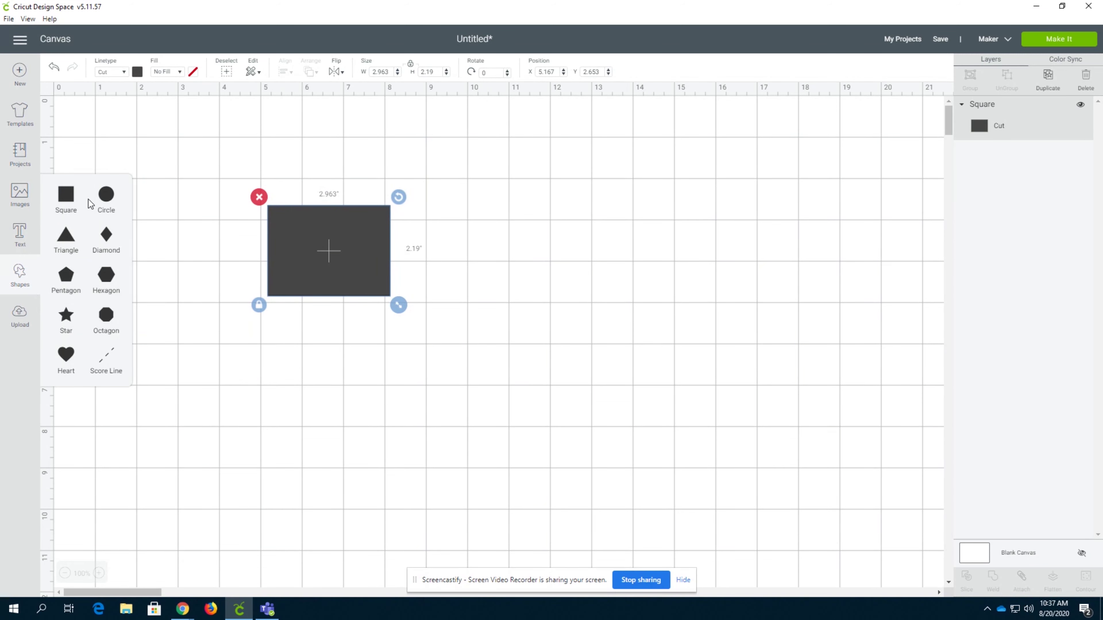
pyautogui.click(113, 247)
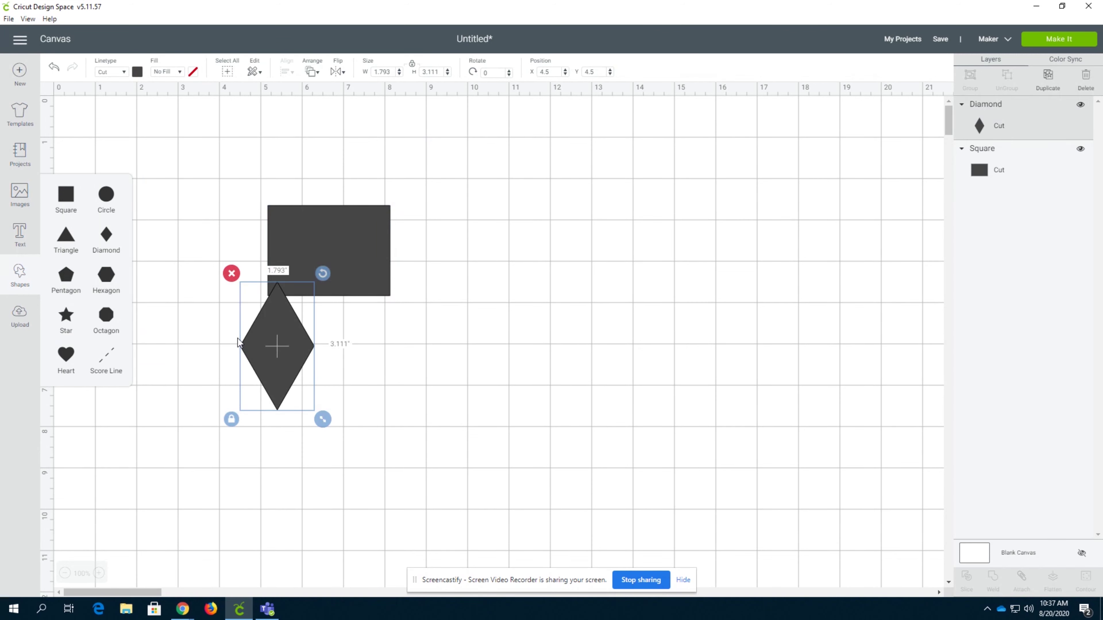
pyautogui.moveTo(313, 332); pyautogui.dragTo(527, 251)
# Rotate and flip the diamond until it sits at 240.59°, 2.71 × 1.562 inches.
pyautogui.moveTo(561, 184); pyautogui.dragTo(597, 235)
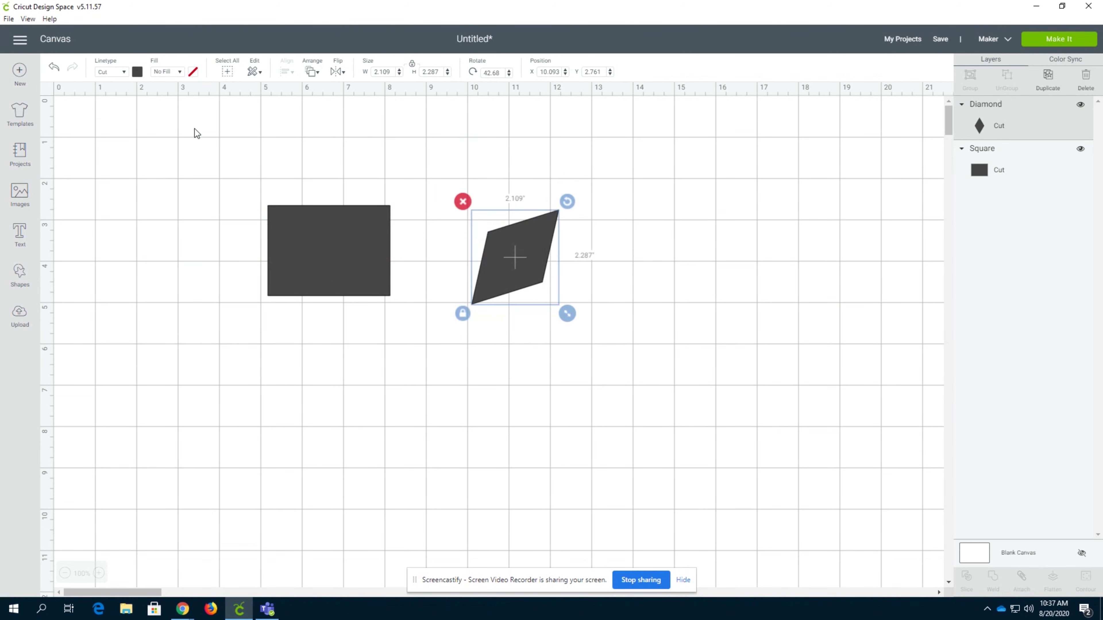
pyautogui.click(338, 71)
pyautogui.click(353, 107)
pyautogui.click(337, 71)
pyautogui.click(348, 93)
pyautogui.click(337, 72)
pyautogui.click(342, 105)
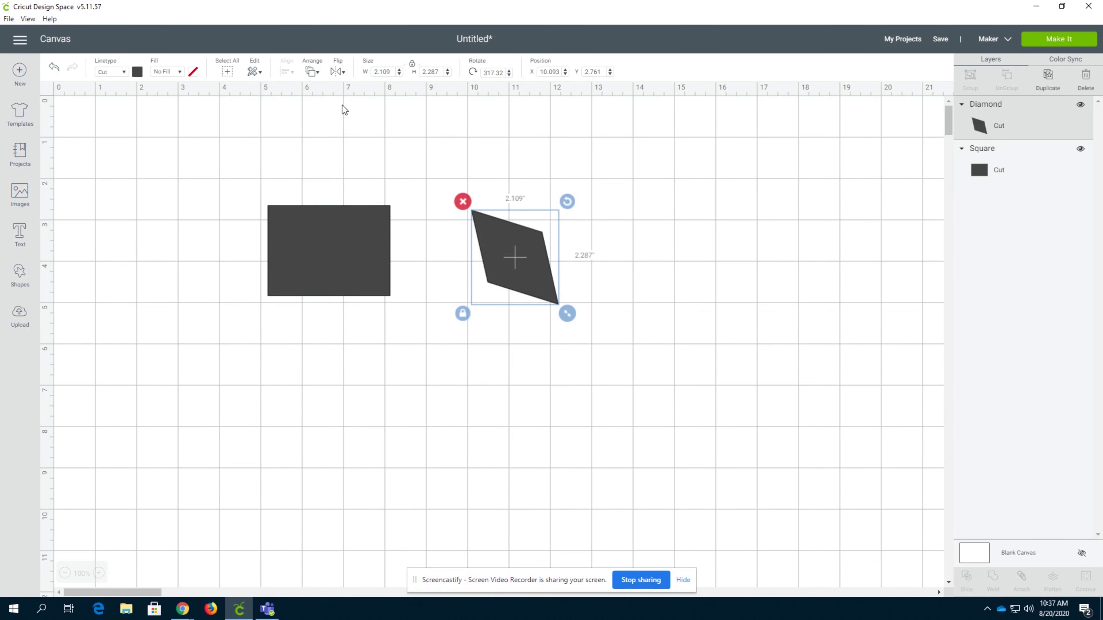
pyautogui.moveTo(563, 206); pyautogui.dragTo(478, 200)
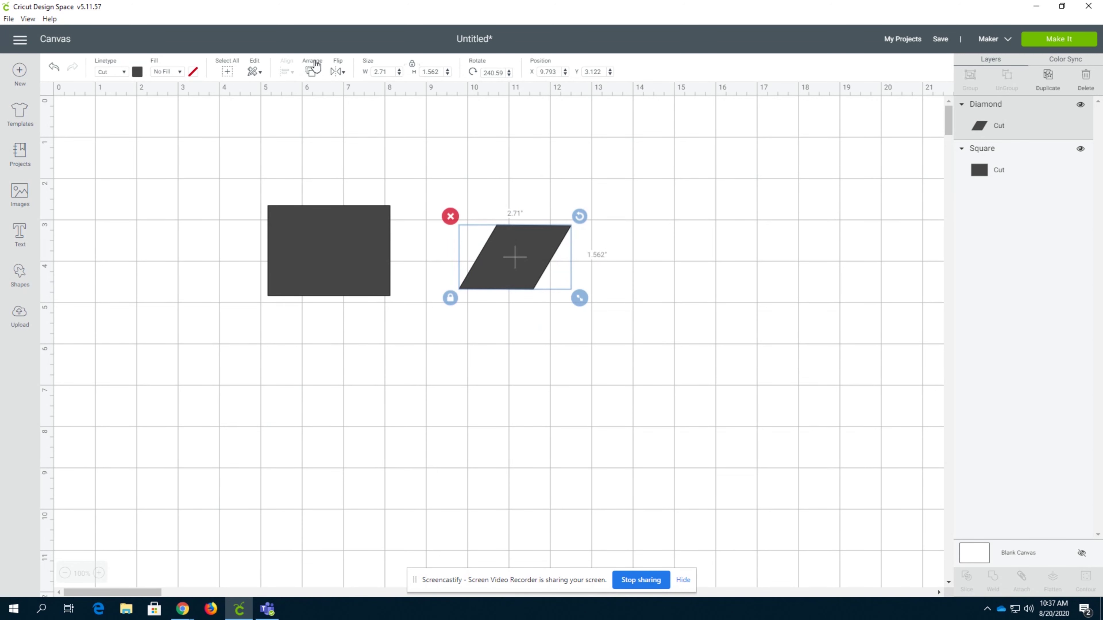